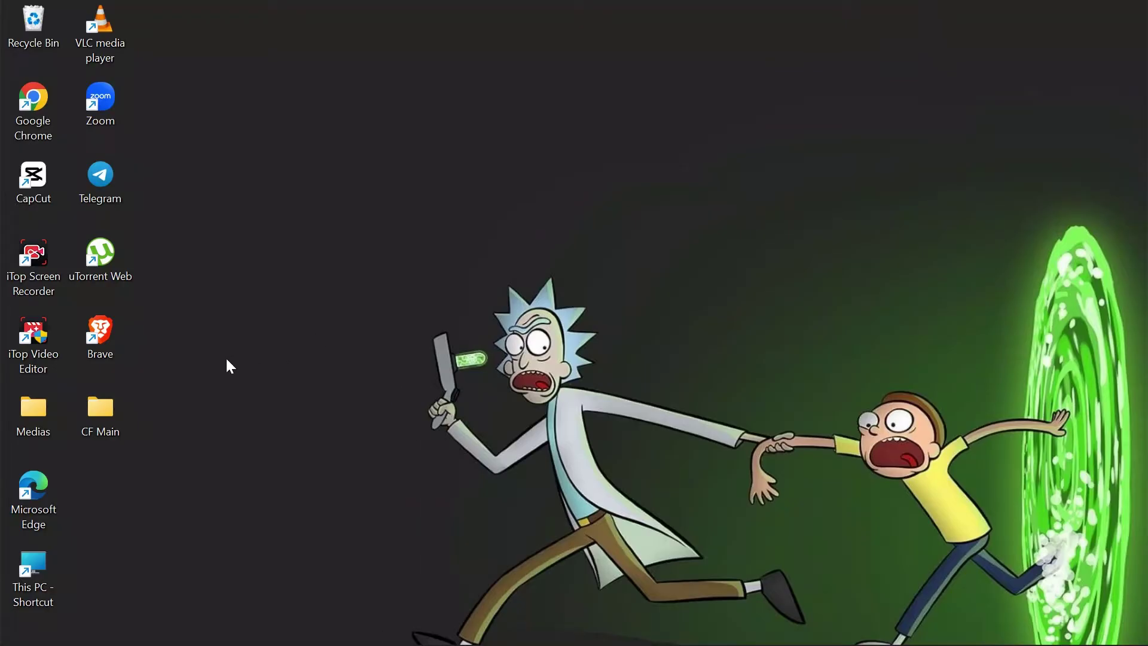
Launch Brave maximized and load the Coinbase home dashboard from its shortcut tile
{"action": "double_click", "coordinate": [119, 334]}
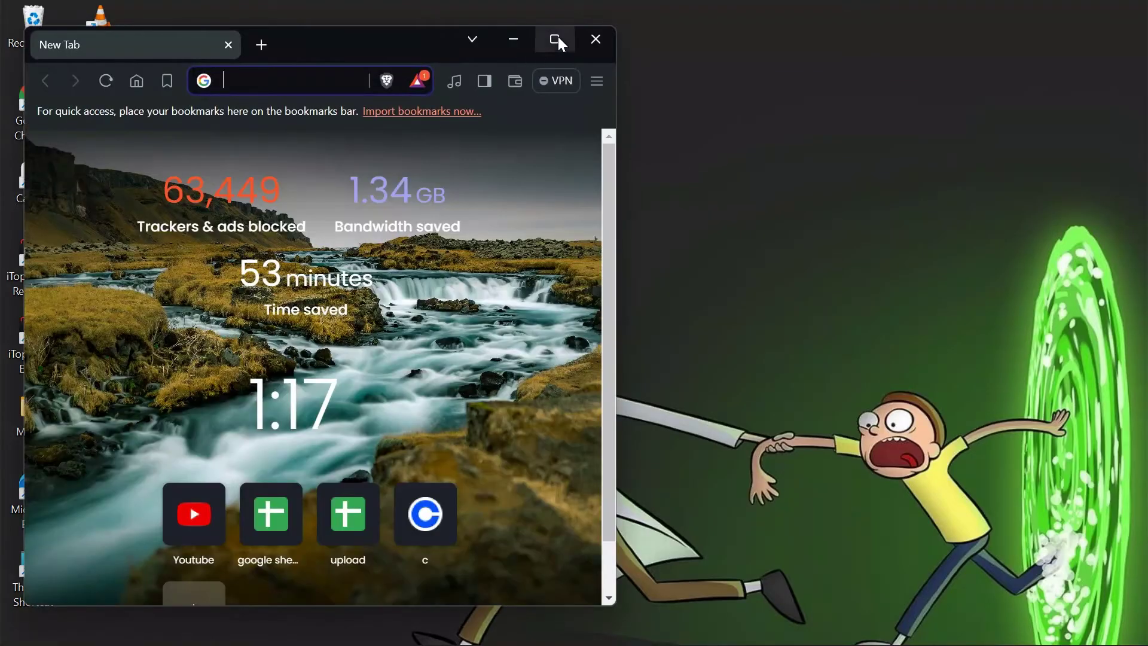
{"action": "double_click", "coordinate": [557, 37]}
{"action": "mouse_move", "coordinate": [359, 179]}
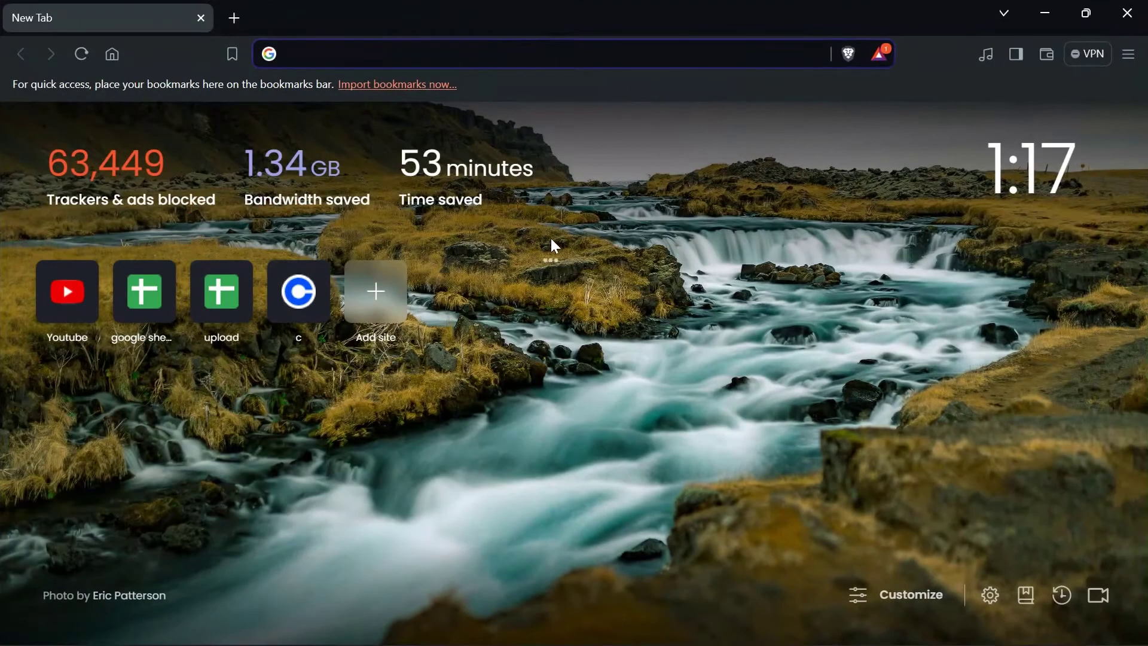
{"action": "left_click", "coordinate": [298, 291]}
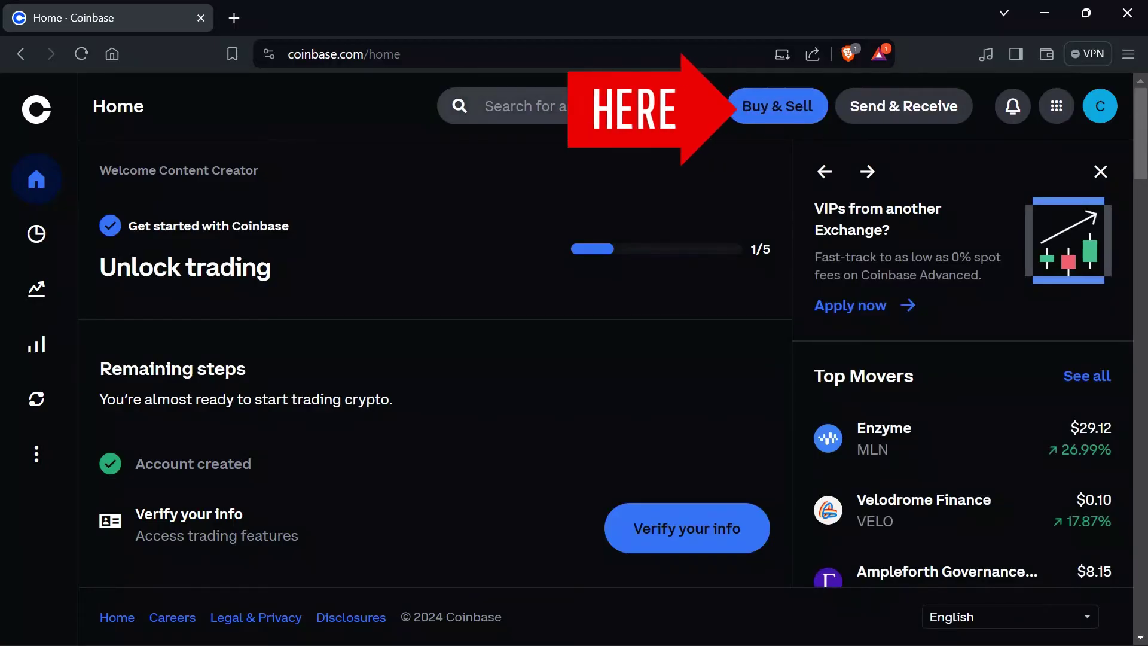
Search Coinbase for USDT and open its asset page
{"action": "left_click", "coordinate": [584, 106]}
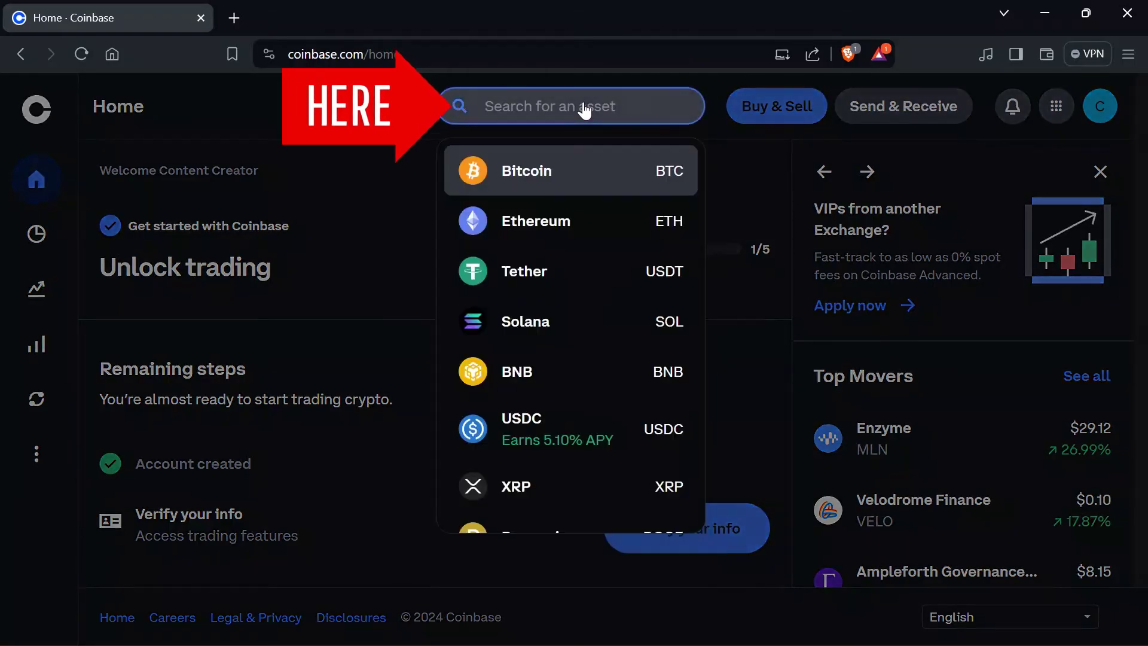
{"action": "type", "text": "usdt"}
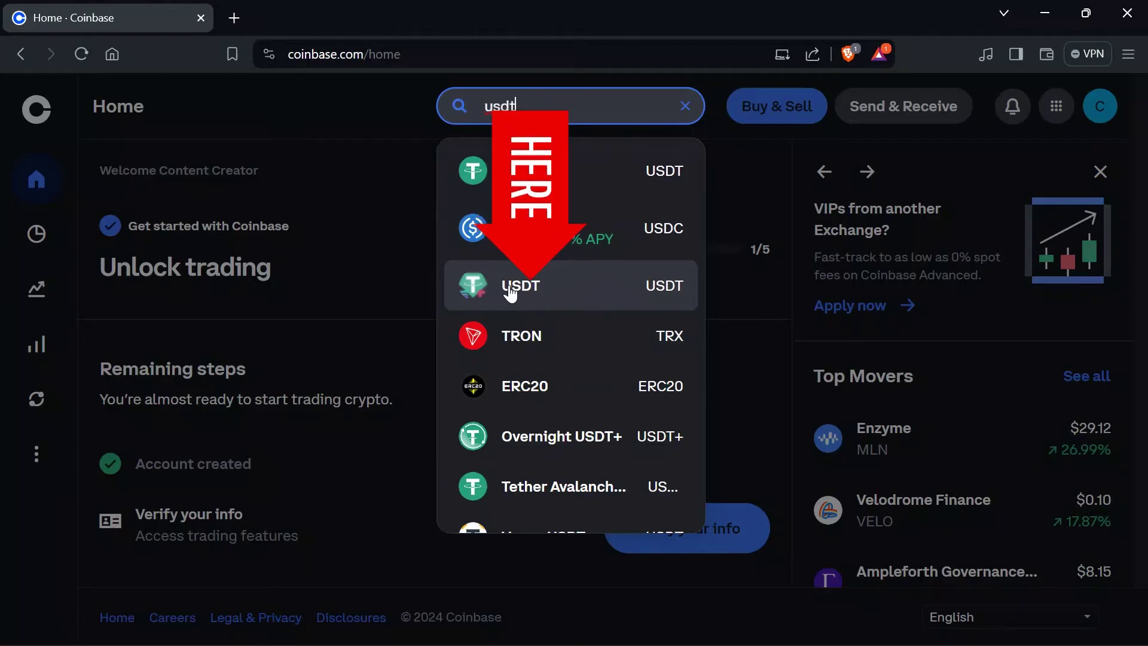
{"action": "left_click", "coordinate": [509, 290]}
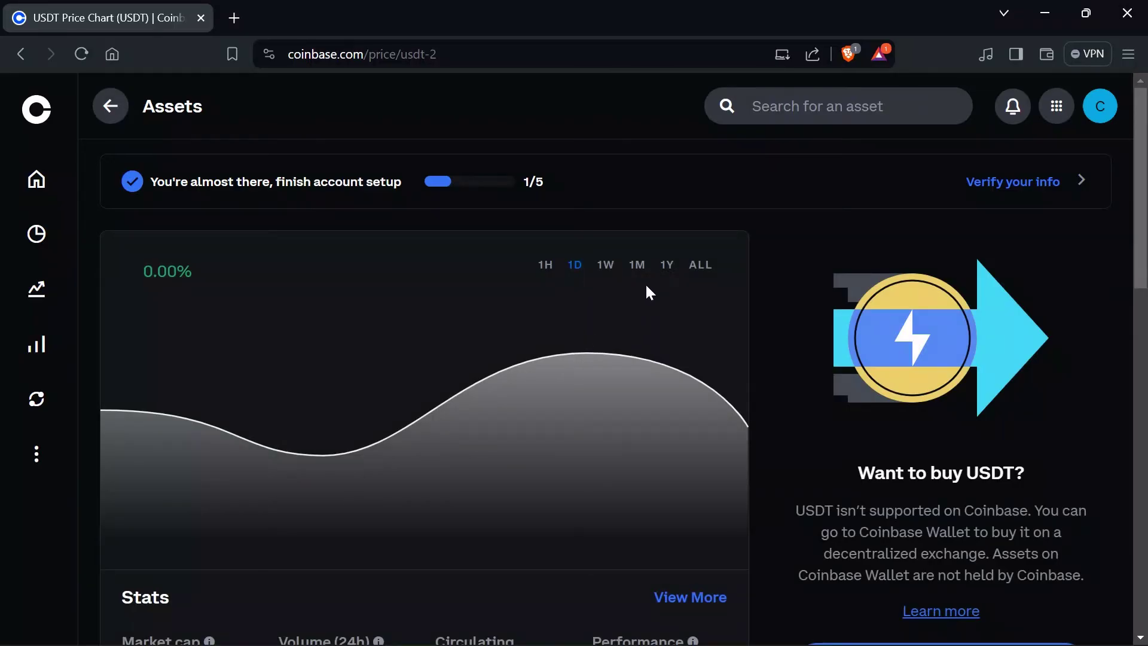
{"action": "scroll", "coordinate": [645, 283], "scroll_direction": "down", "scroll_amount": 2}
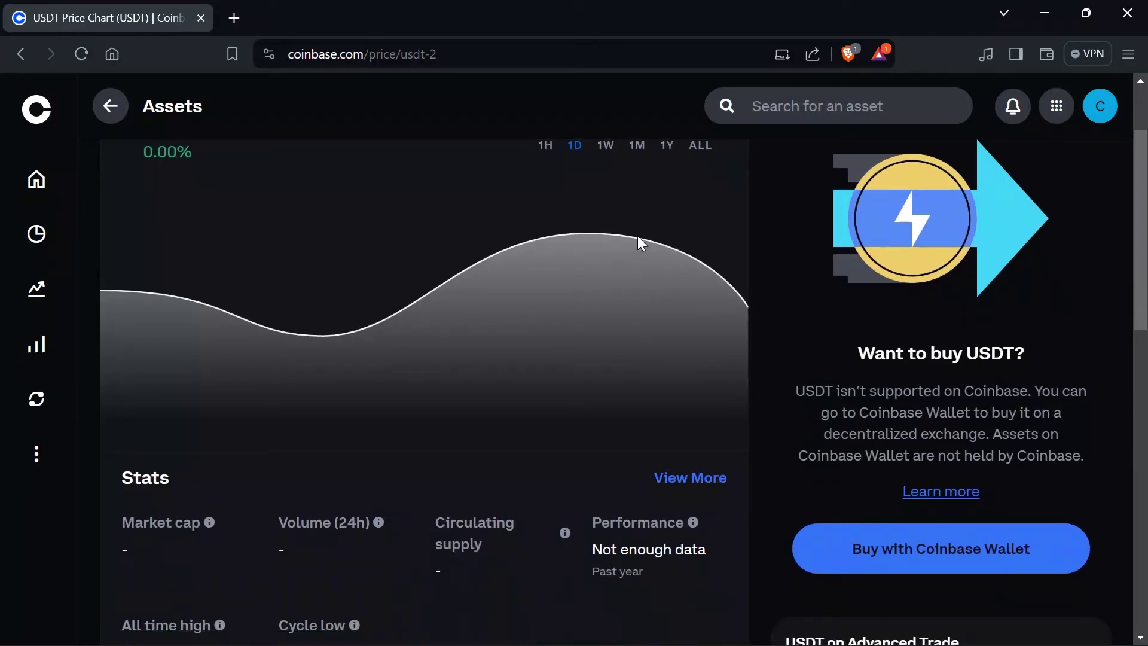
{"action": "scroll", "coordinate": [638, 236], "scroll_direction": "down", "scroll_amount": 2}
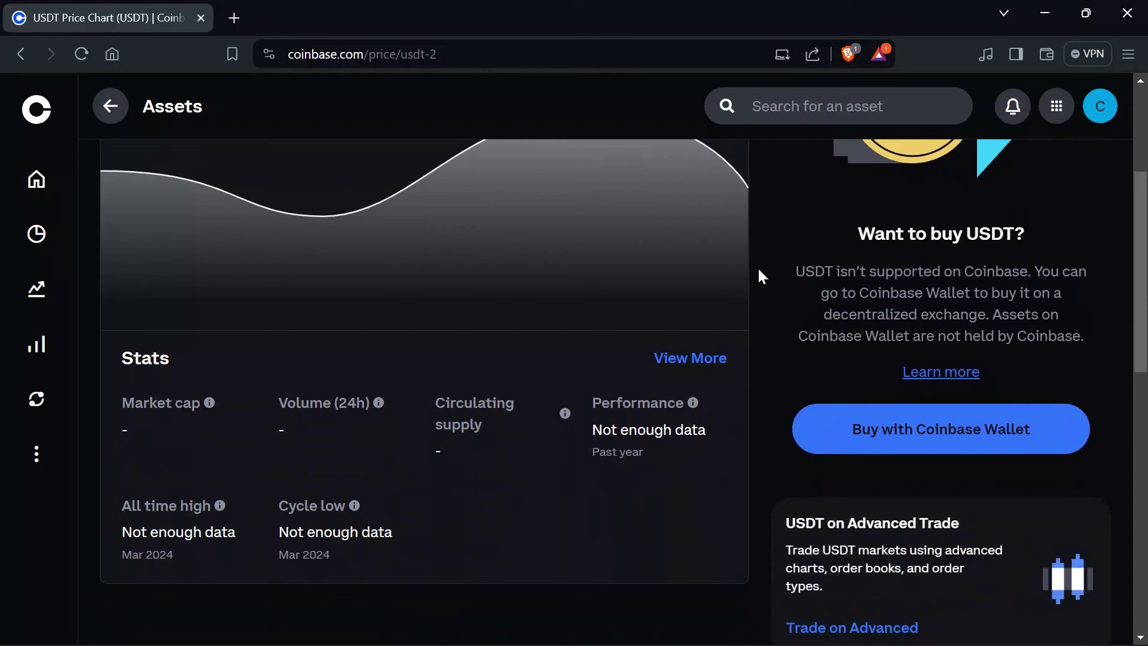
{"action": "scroll", "coordinate": [758, 267], "scroll_direction": "up", "scroll_amount": 2}
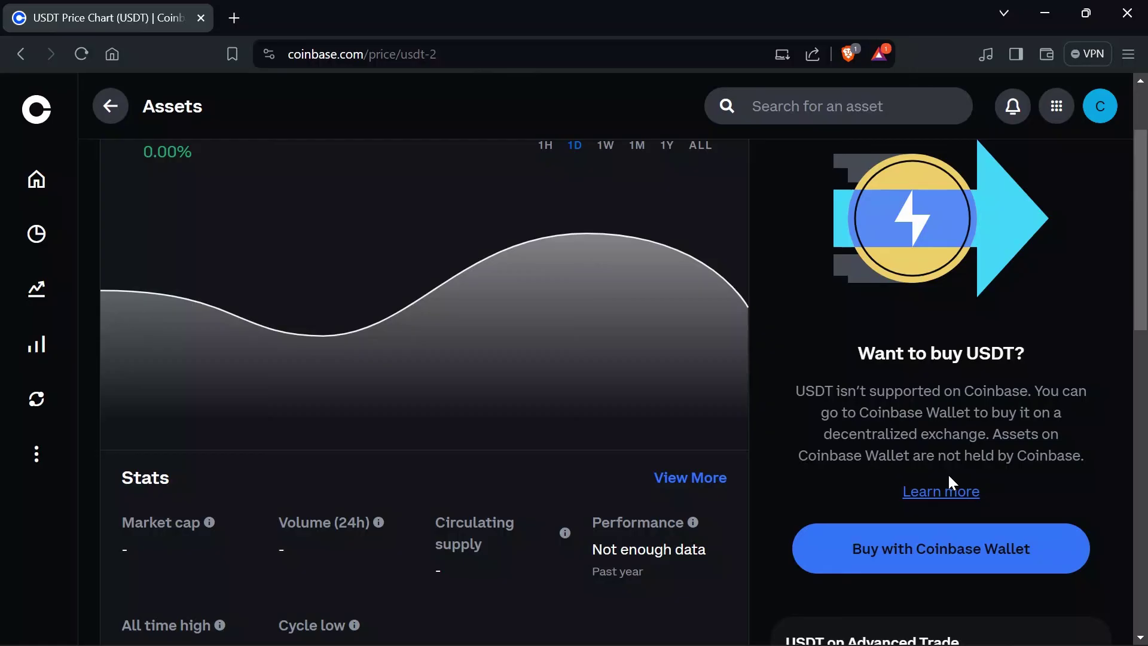
{"action": "scroll", "coordinate": [551, 406], "scroll_direction": "up", "scroll_amount": 2}
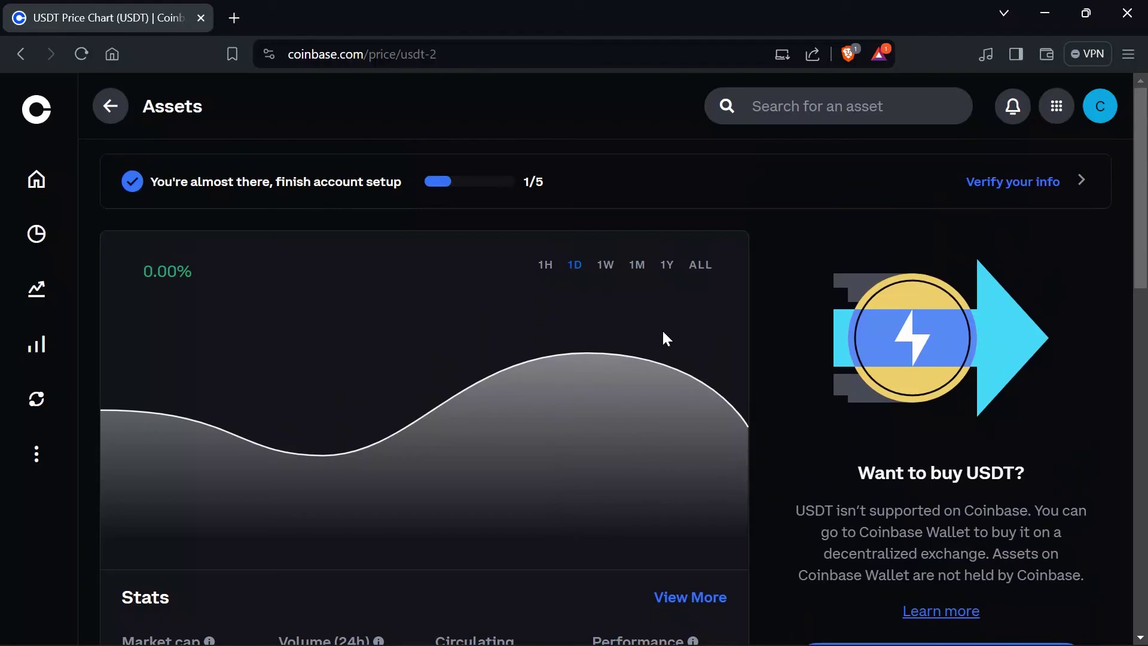
Close the Brave browser window to return to the desktop
{"action": "left_click", "coordinate": [1129, 17]}
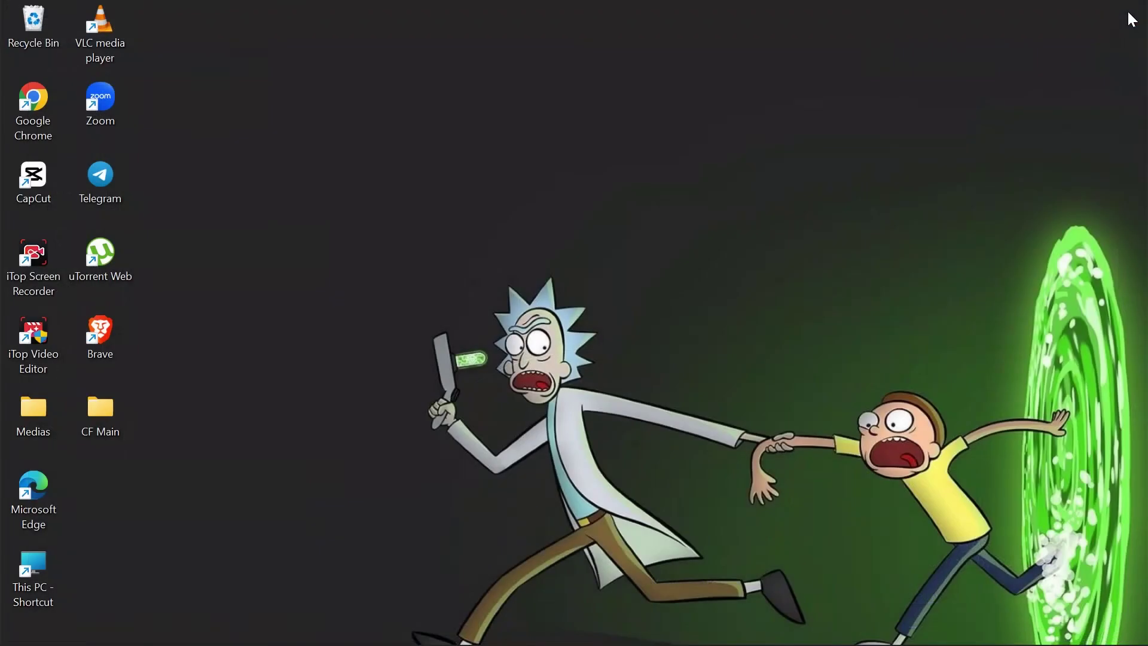